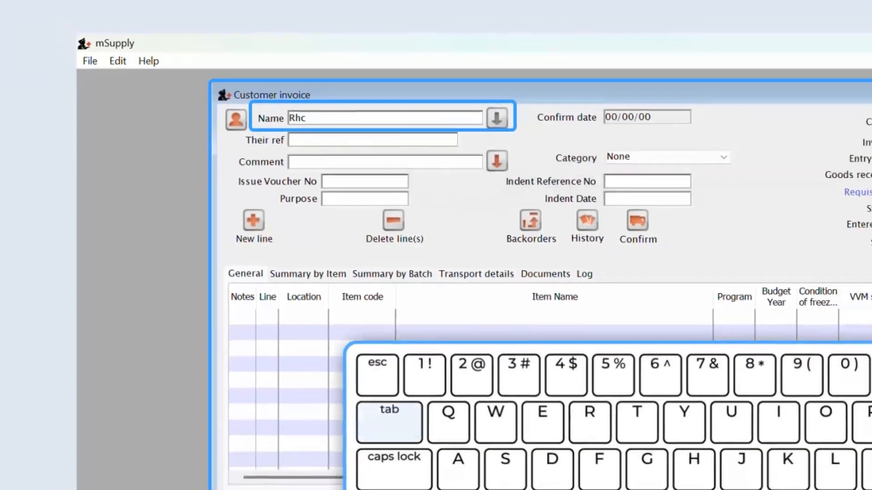
Choose RHC03 from the names matching "Rhc" as the invoice's customer and set the Issue Voucher No to R001/2025
{"action": "key", "text": "Tab"}
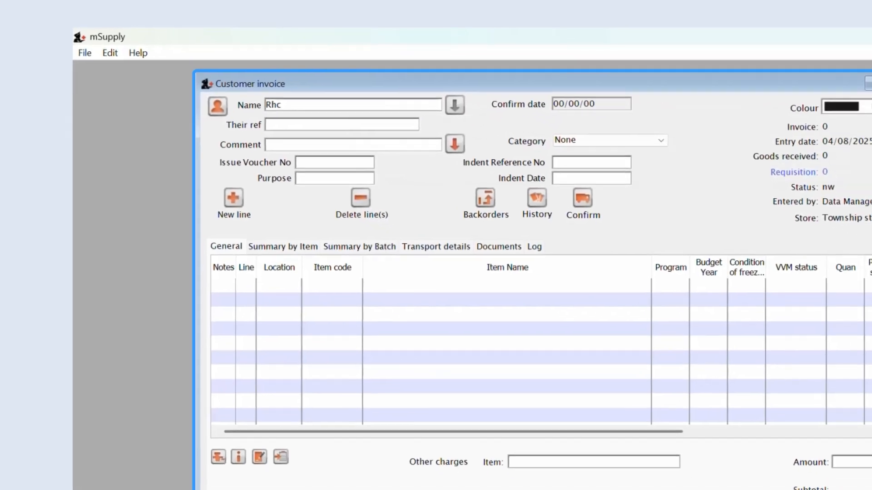
{"action": "key", "text": "Tab"}
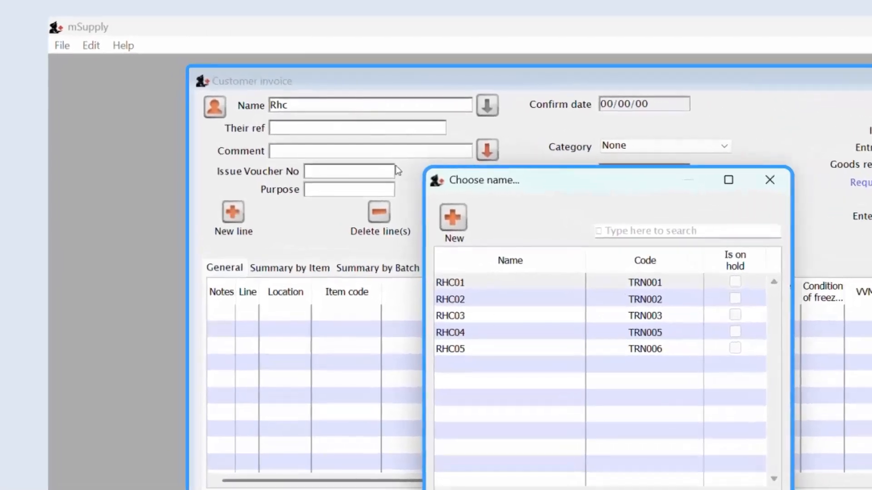
{"action": "left_click", "coordinate": [408, 249]}
{"action": "double_click", "coordinate": [524, 318]}
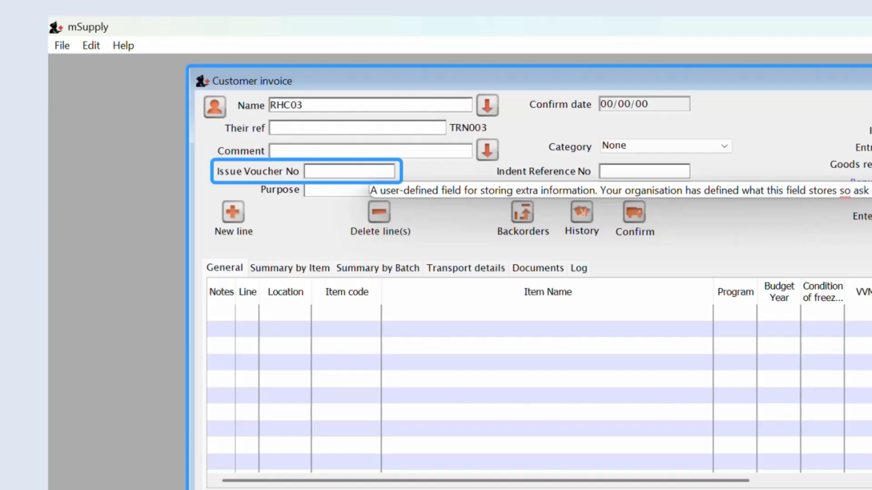
{"action": "type", "text": "R001/"}
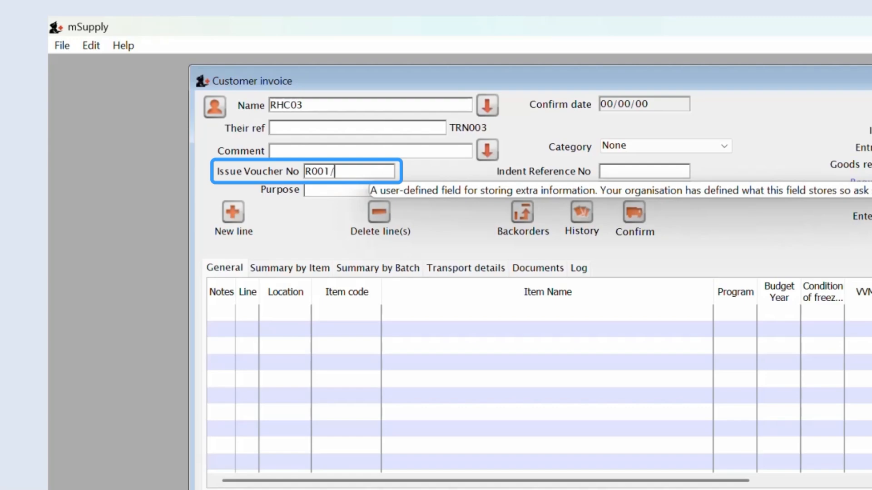
{"action": "type", "text": "2025"}
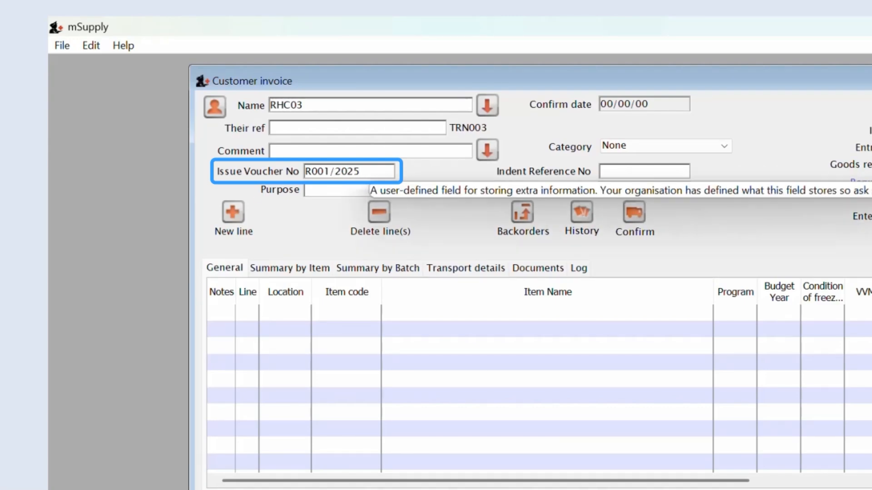
Start a new invoice line, search the items for "bcg" and use "BCG, Vaccine, inj.," (EM0527)
{"action": "left_click", "coordinate": [235, 217]}
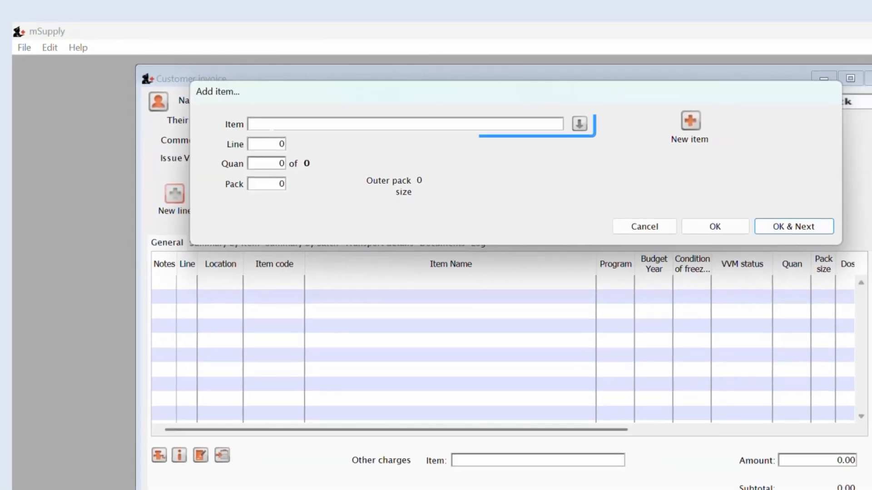
{"action": "type", "text": "bc"}
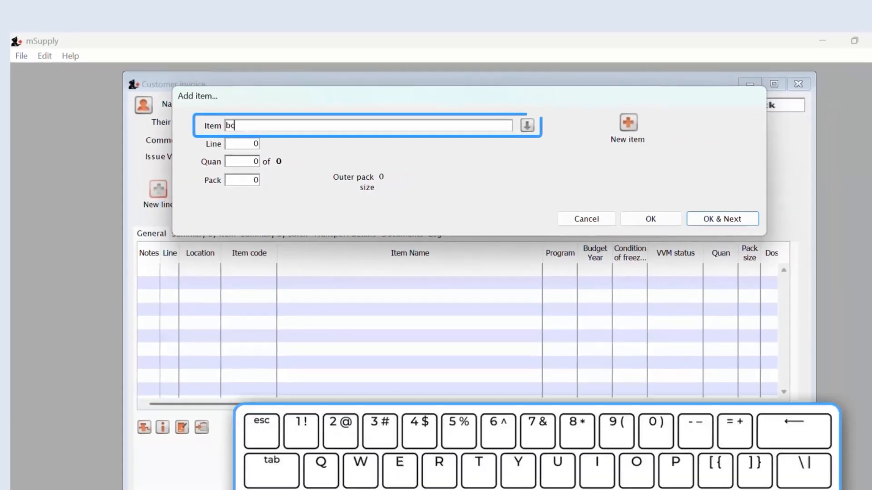
{"action": "type", "text": "g"}
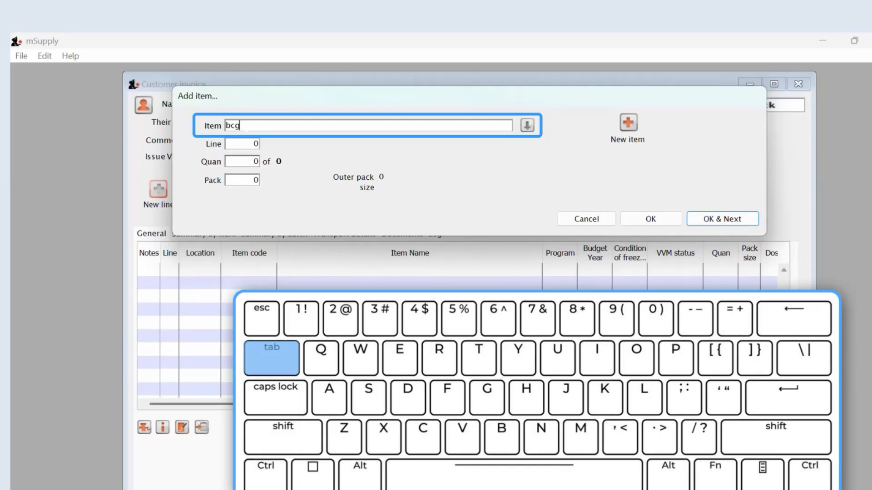
{"action": "key", "text": "Tab"}
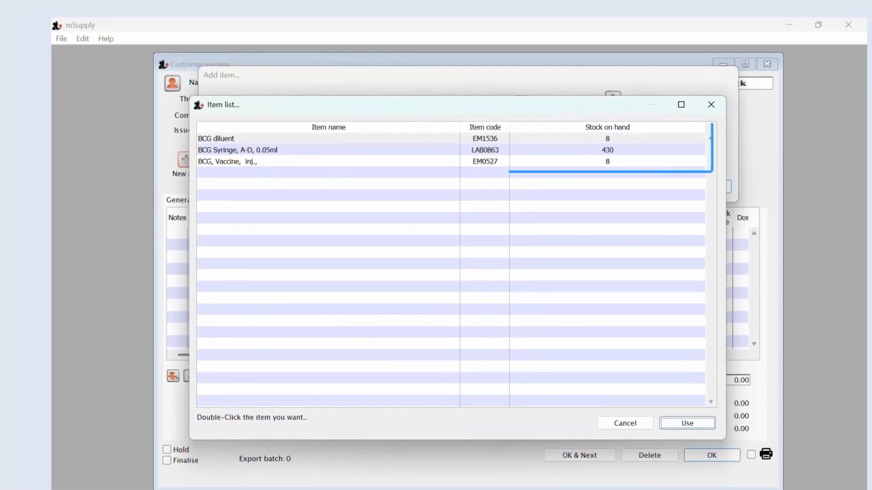
{"action": "left_click", "coordinate": [367, 163]}
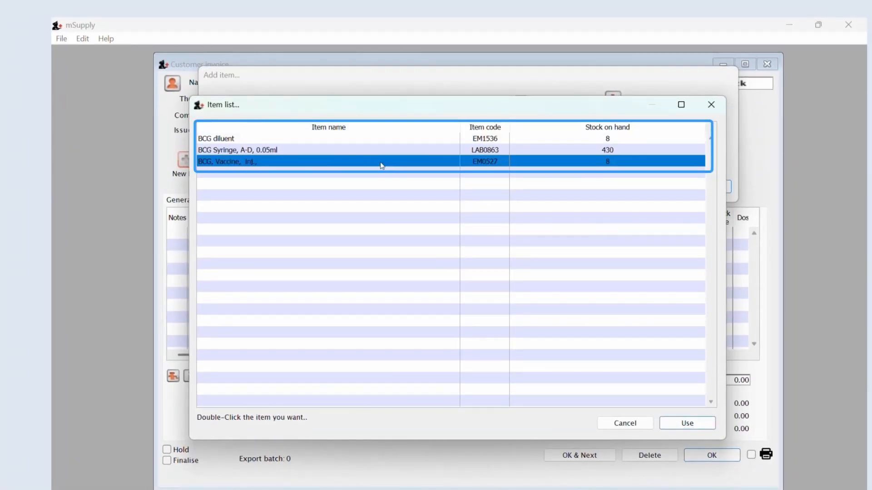
{"action": "left_click", "coordinate": [687, 425]}
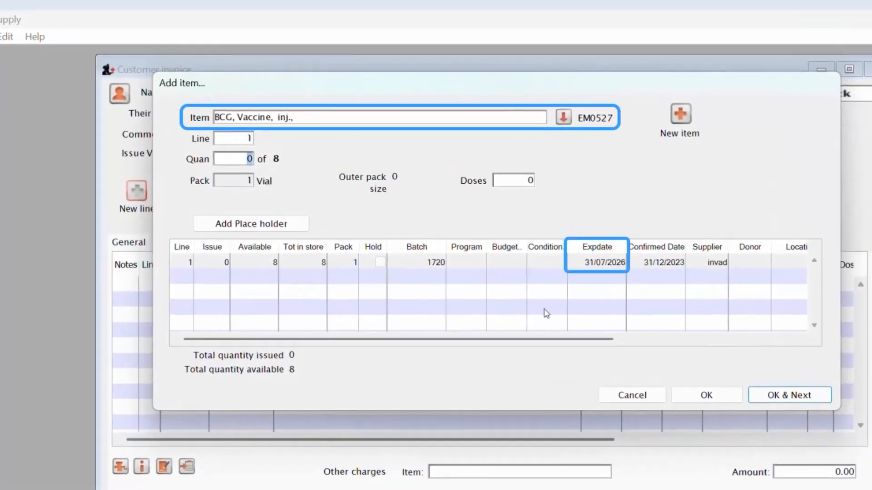
Issue a quantity of 3 of the BCG vaccine and accept the line, continuing with another item
{"action": "left_click", "coordinate": [507, 268]}
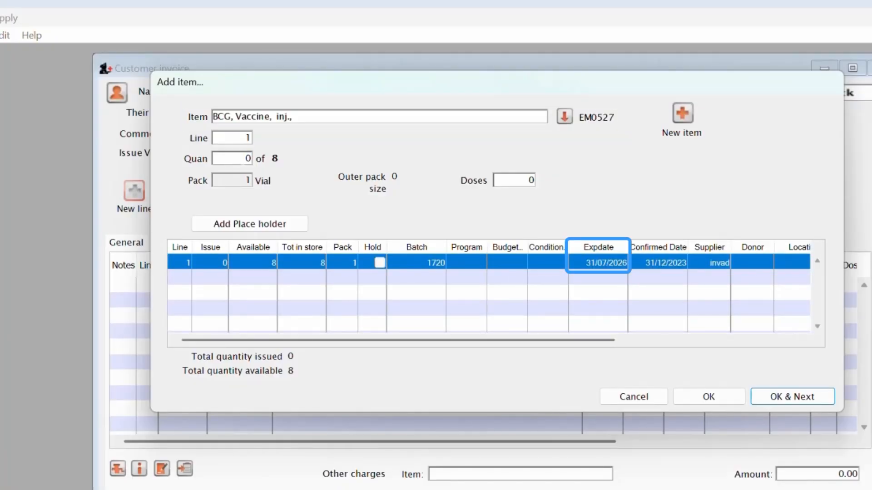
{"action": "left_click", "coordinate": [236, 158]}
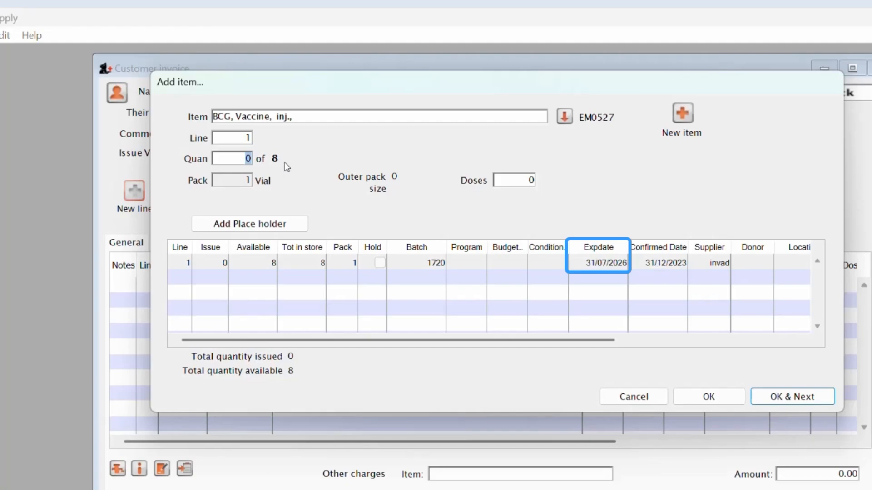
{"action": "type", "text": "3"}
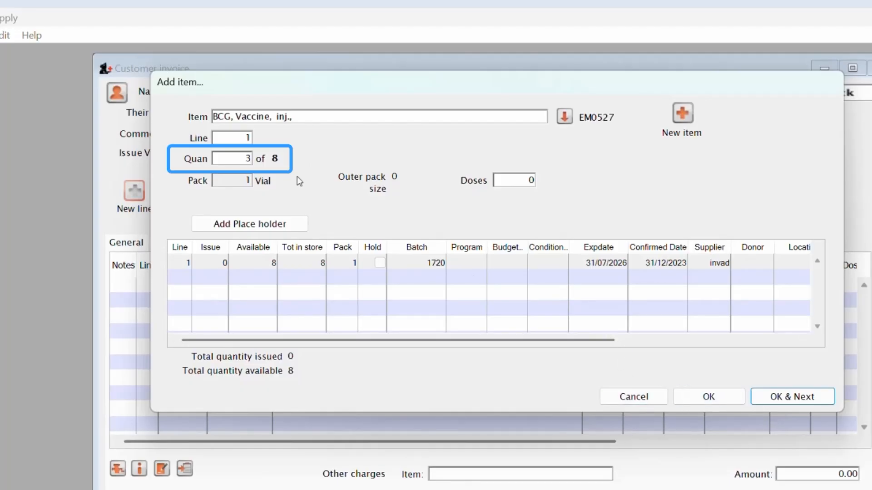
{"action": "left_click", "coordinate": [711, 402]}
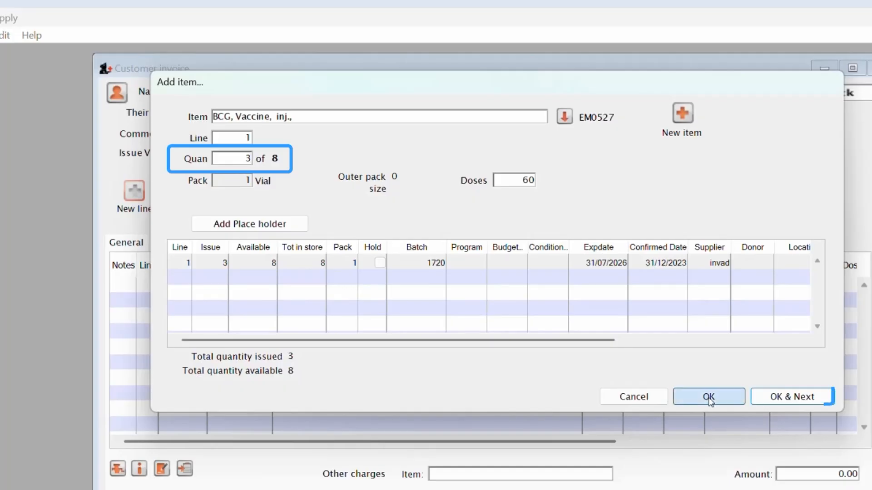
{"action": "left_click", "coordinate": [790, 398]}
Search the items for "bcg" and add BCG diluent (EM1536) to the invoice with a quantity of 3
{"action": "type", "text": "bcg"}
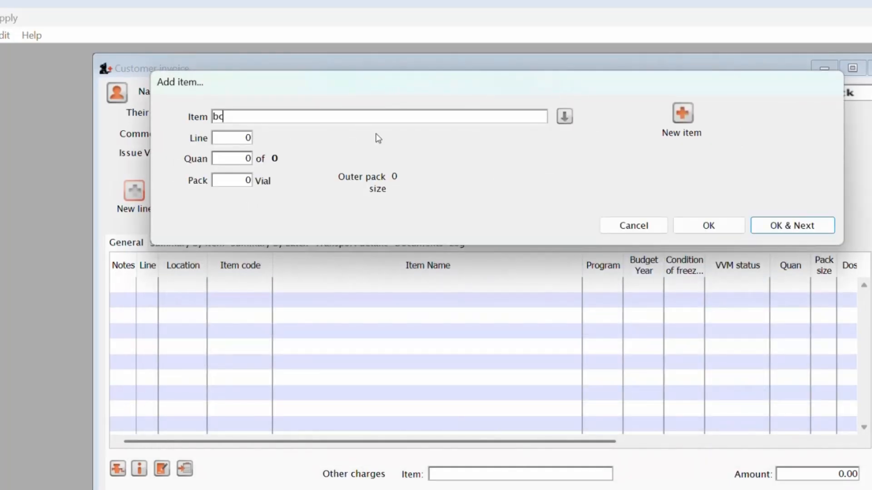
{"action": "key", "text": "Return"}
{"action": "left_click", "coordinate": [343, 166]}
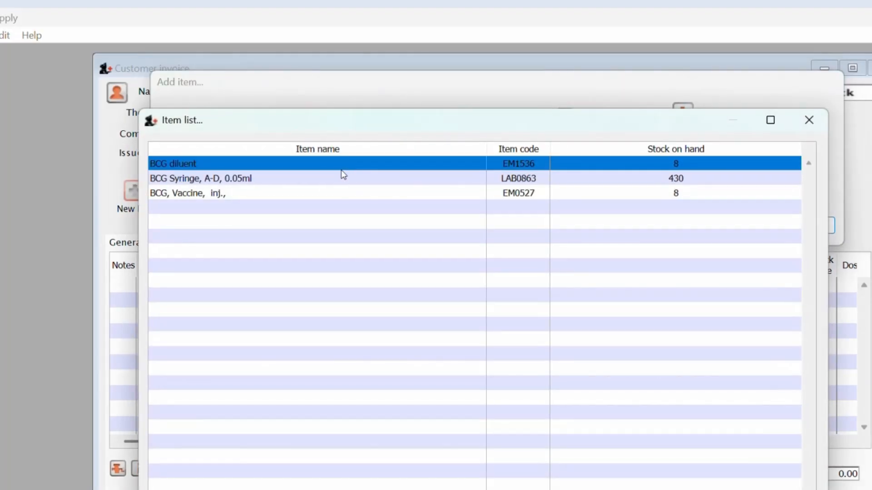
{"action": "double_click", "coordinate": [346, 165]}
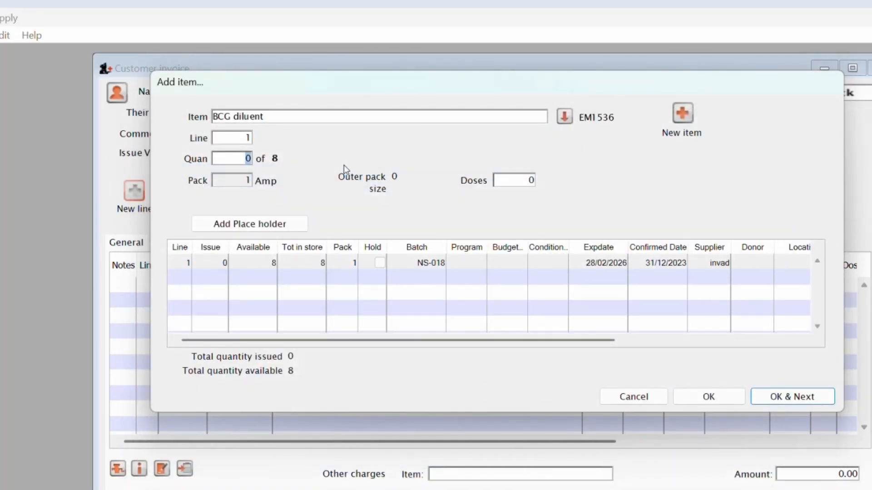
{"action": "type", "text": "3"}
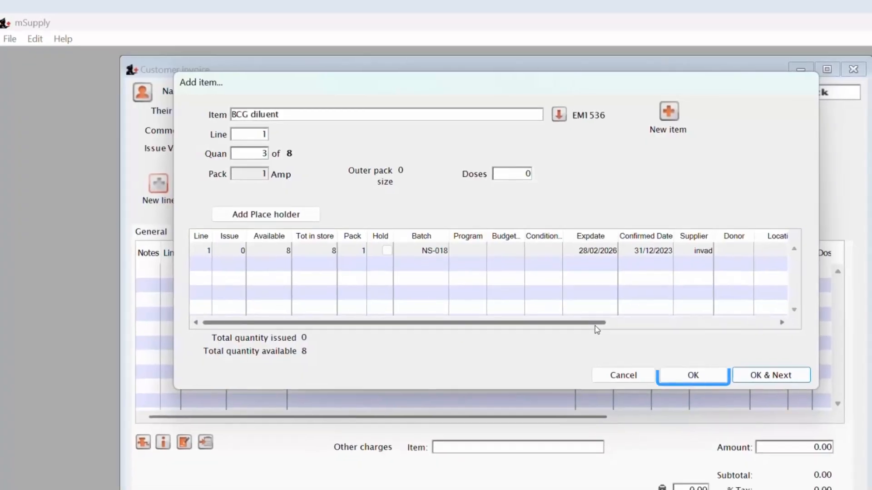
{"action": "left_click", "coordinate": [701, 383]}
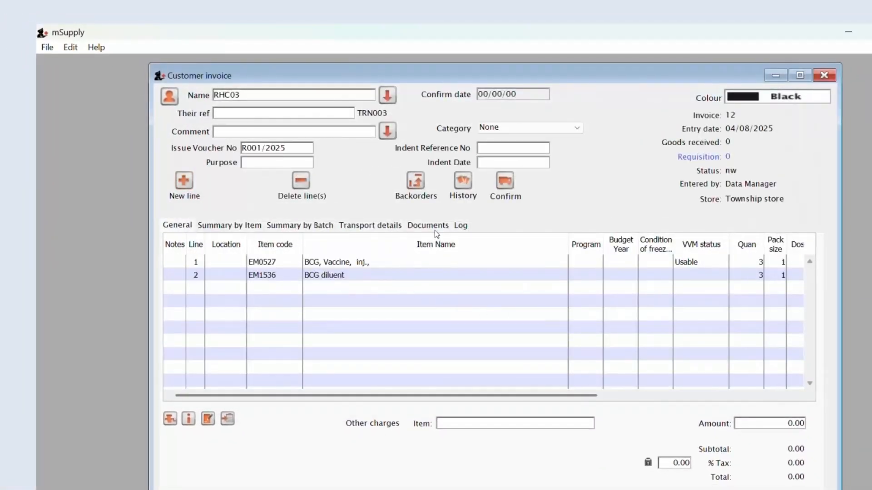
Set the invoice's confirm date to 2/6/2025
{"action": "left_click", "coordinate": [516, 94]}
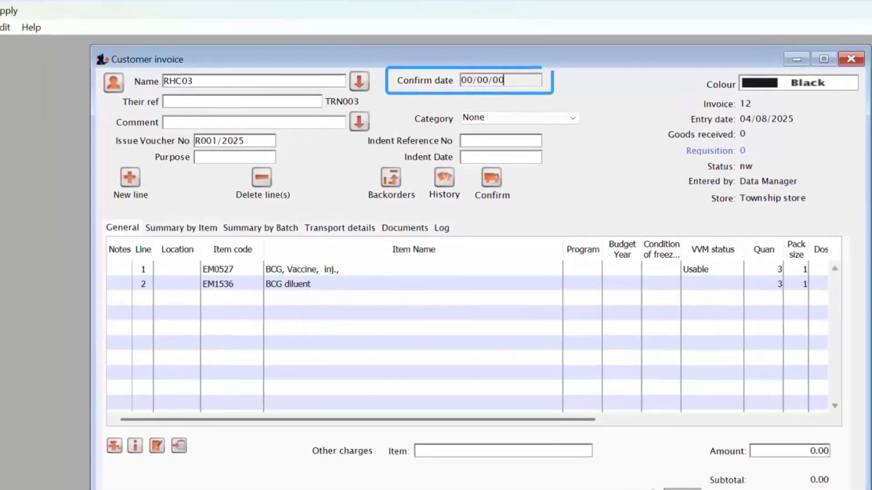
{"action": "left_click_drag", "start_coordinate": [505, 81], "coordinate": [454, 80]}
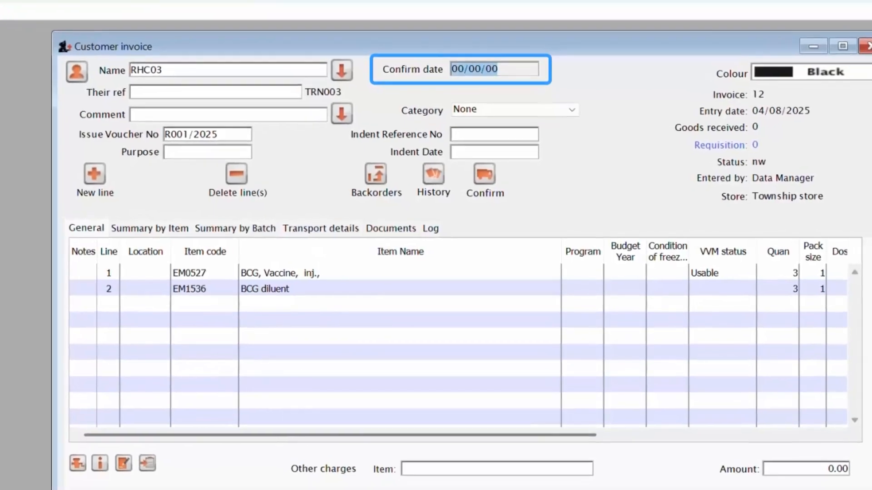
{"action": "type", "text": "2"}
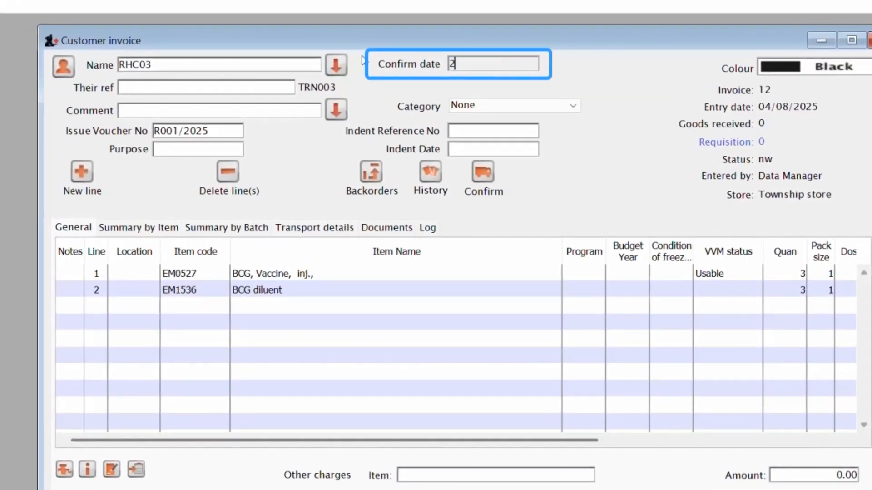
{"action": "type", "text": "/6/2025"}
{"action": "key", "text": "Tab"}
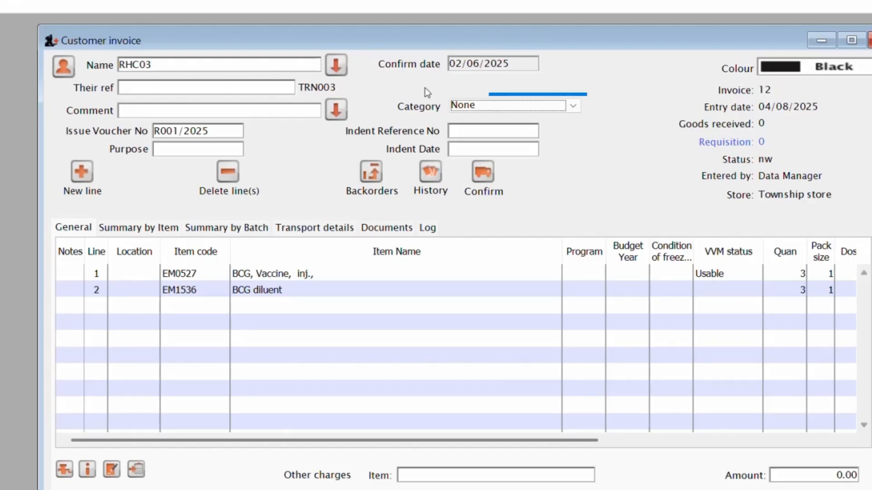
Review the invoice's category options and select None
{"action": "left_click", "coordinate": [573, 105]}
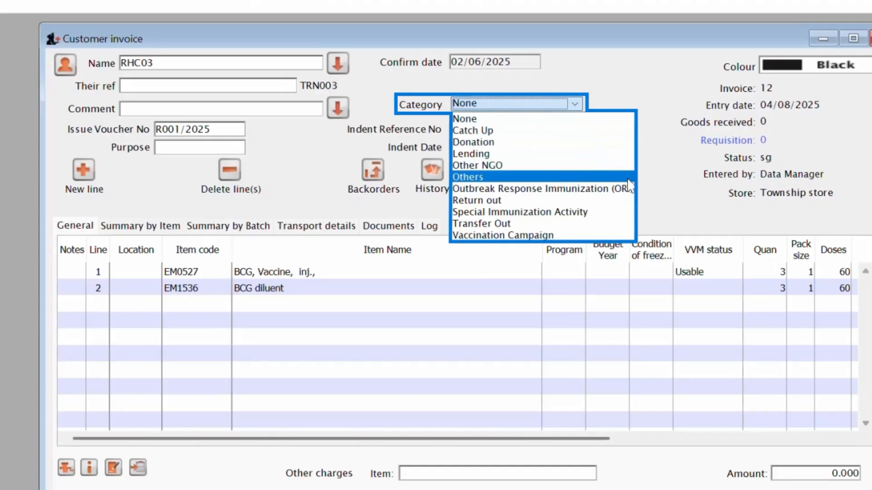
{"action": "left_click", "coordinate": [573, 109]}
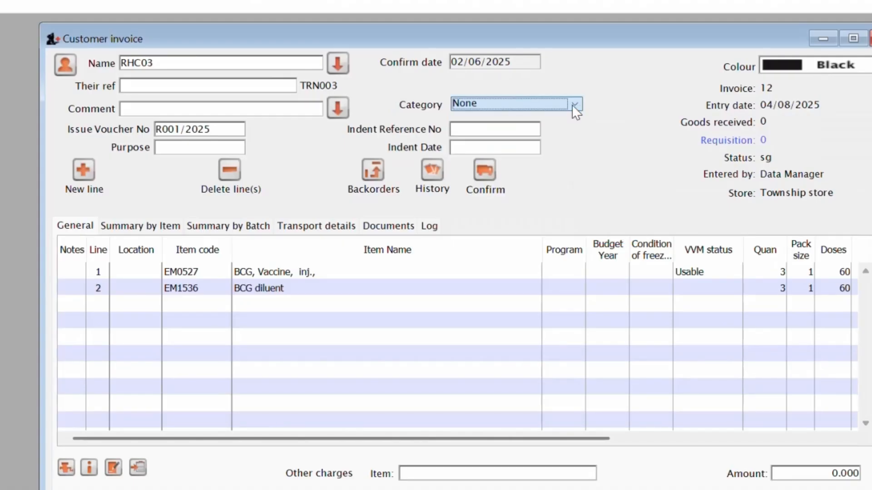
{"action": "left_click", "coordinate": [573, 105]}
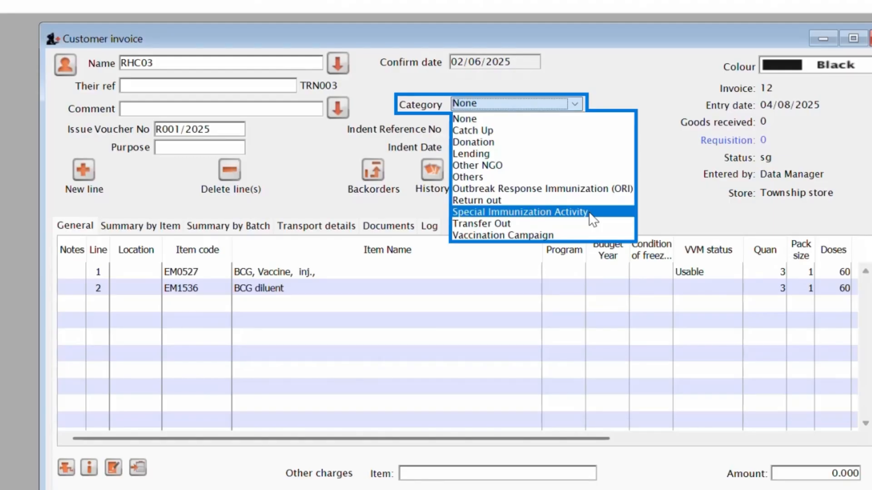
{"action": "left_click", "coordinate": [548, 120]}
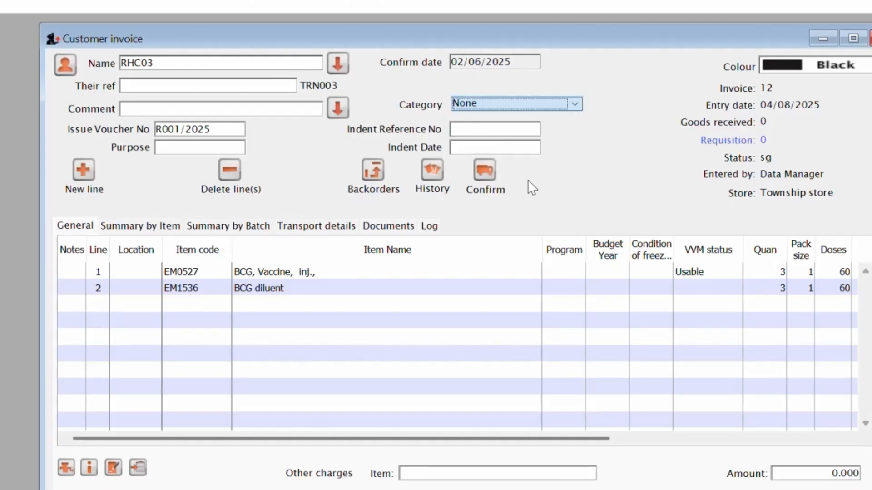
Confirm the invoice and save it with printing enabled, leaving the stock transfer as confirmed instead of finalising it
{"action": "left_click", "coordinate": [490, 173]}
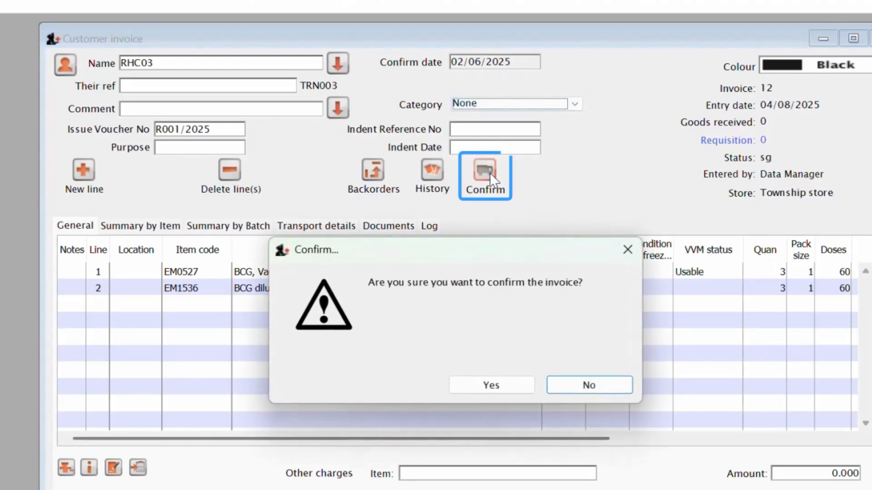
{"action": "left_click", "coordinate": [481, 391]}
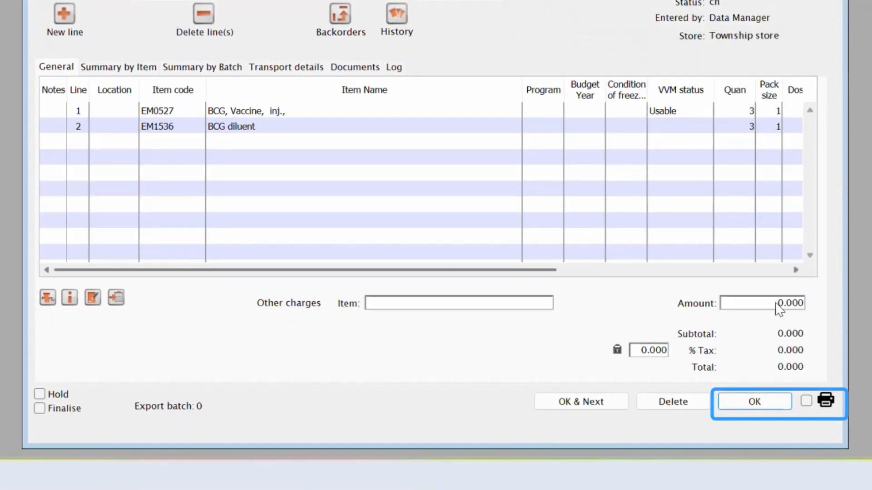
{"action": "left_click", "coordinate": [807, 400]}
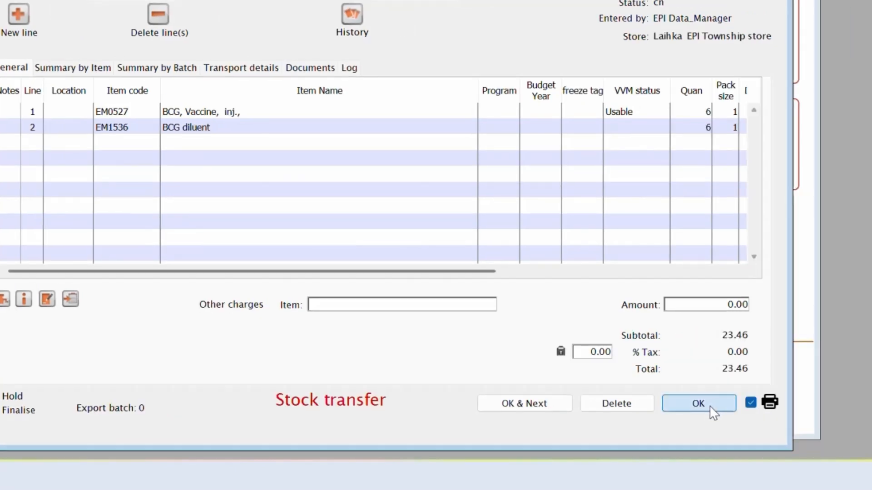
{"action": "left_click", "coordinate": [713, 411]}
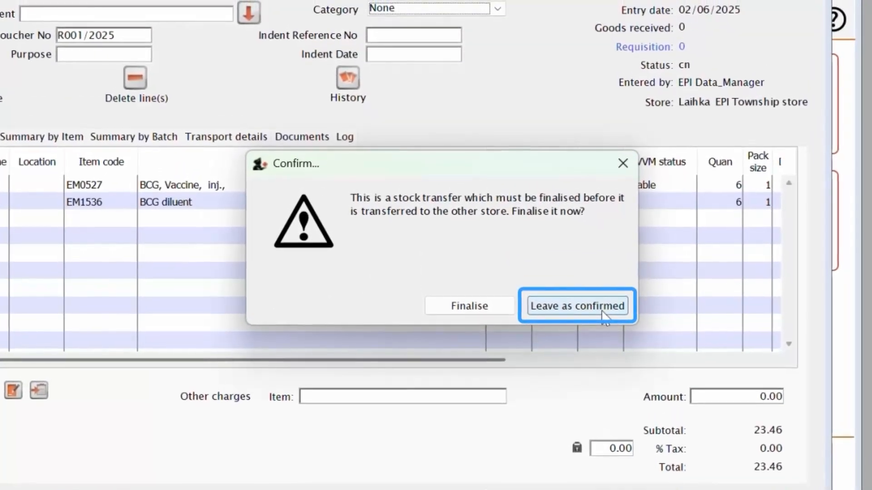
{"action": "left_click", "coordinate": [600, 310]}
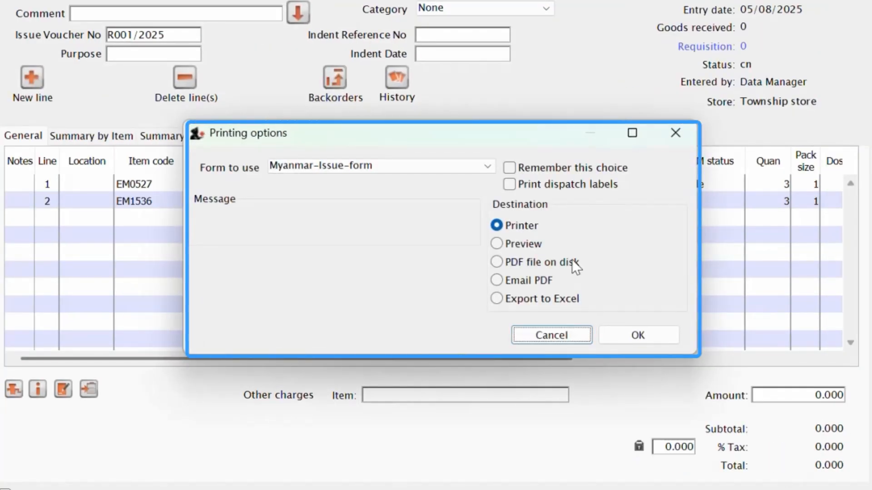
Output the invoice as a preview using EPI LMIS Form – 07, with the form choice remembered
{"action": "left_click", "coordinate": [378, 165]}
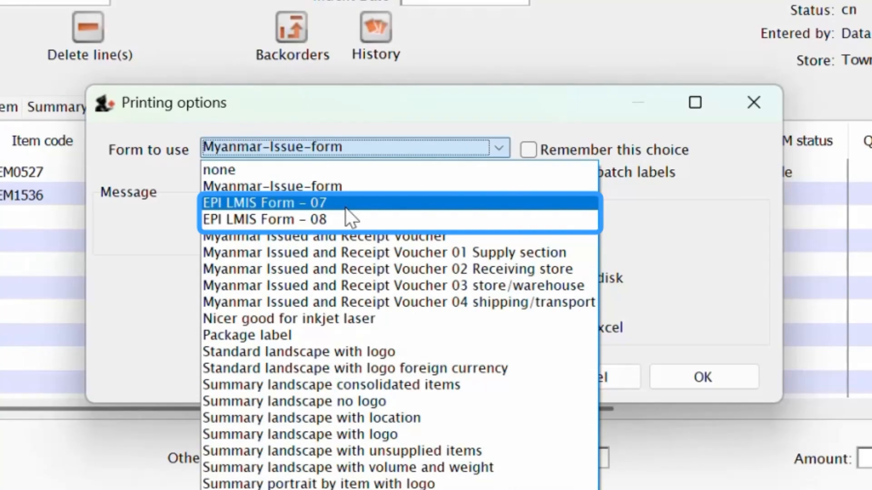
{"action": "left_click", "coordinate": [345, 207]}
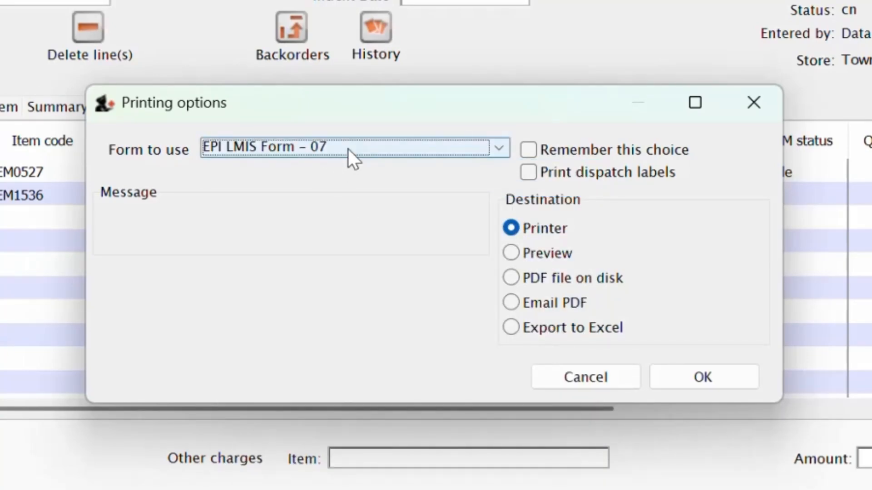
{"action": "left_click", "coordinate": [528, 149]}
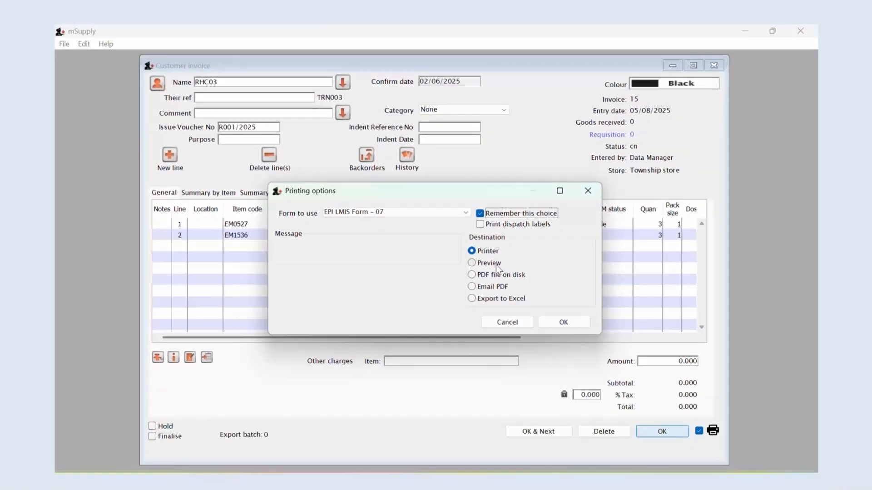
{"action": "left_click", "coordinate": [495, 264]}
{"action": "left_click", "coordinate": [553, 322]}
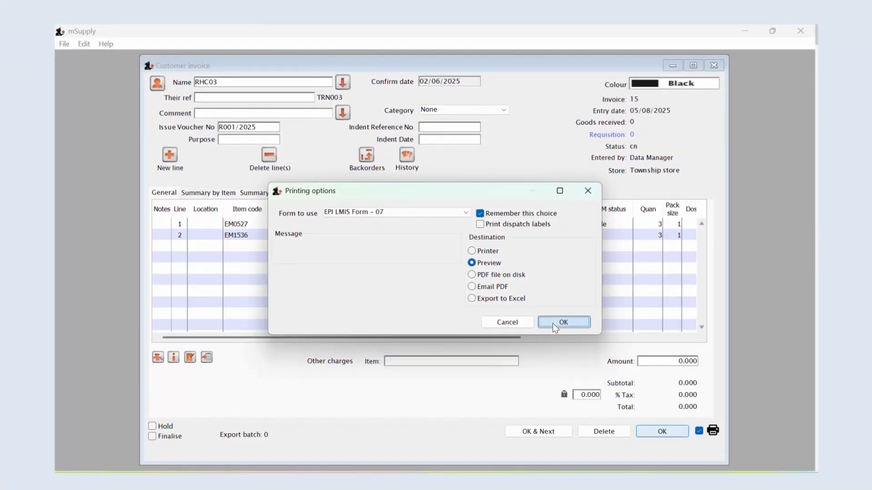